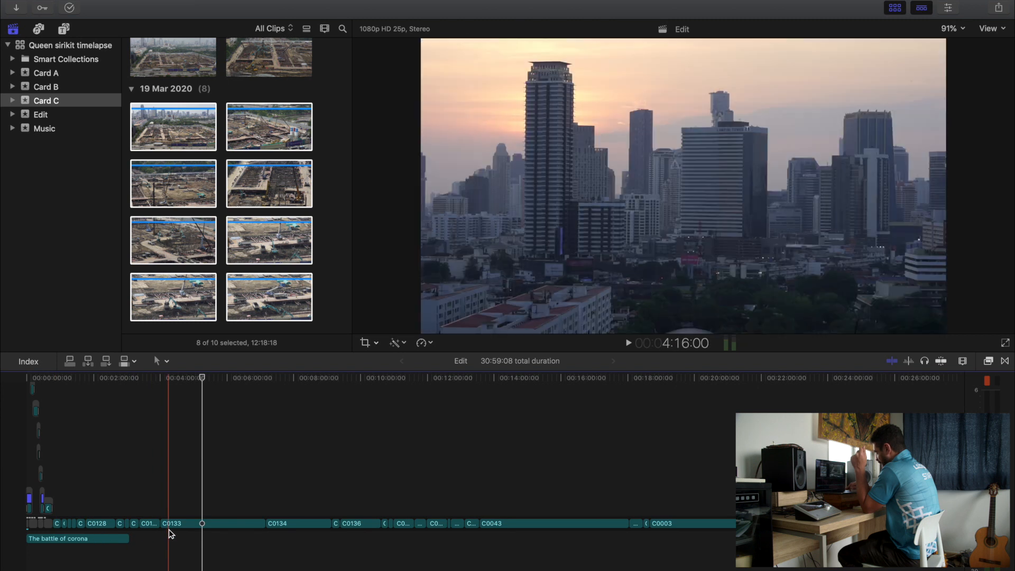
- Delete clip C0134 from the primary storyline
left_click(285, 525)
key("Delete")
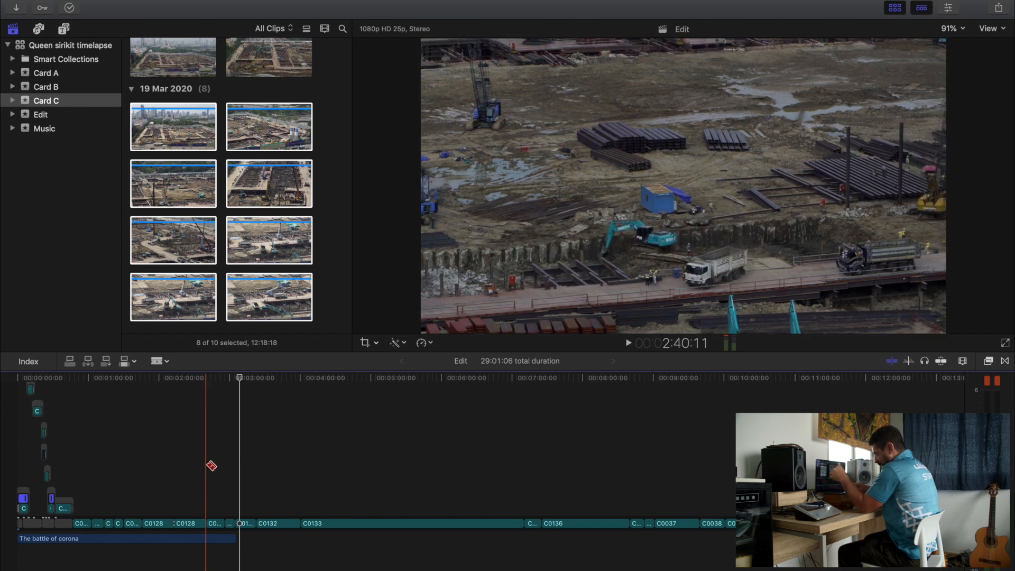
- Try to move clip C0133 out of the primary storyline and connect it above clip C0128
key("a")
left_click(329, 523)
left_click_drag(328, 522, 189, 507)
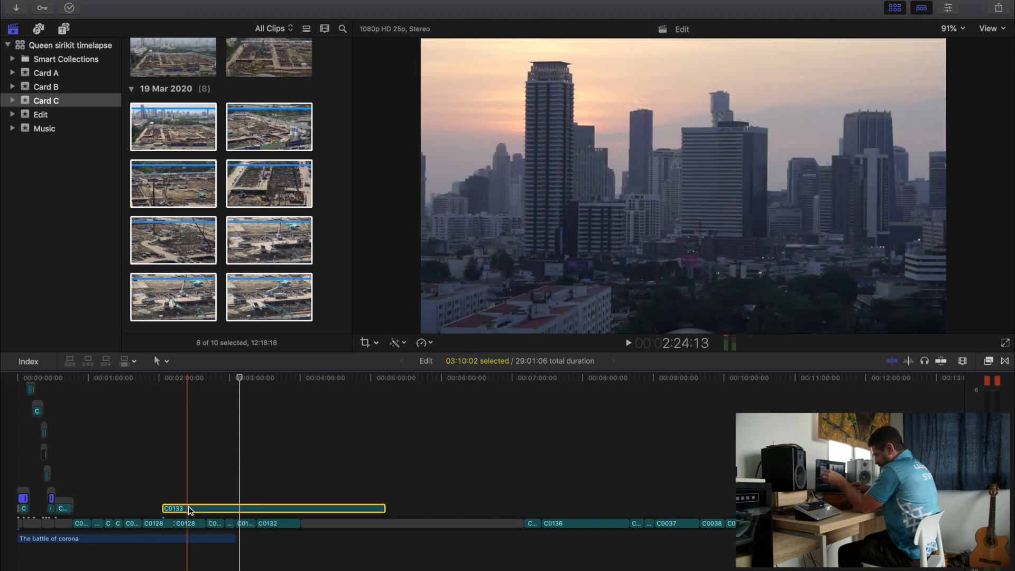
- Select the music track "The battle of corona" and enlarge the timeline clips to display filmstrips and waveforms
left_click(178, 538)
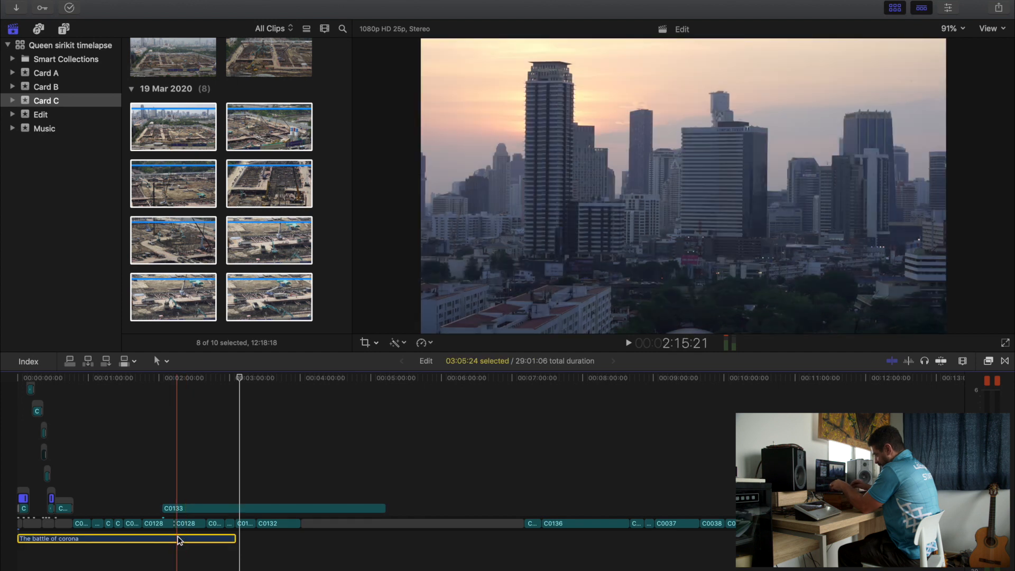
key("ctrl+alt+4")
scroll(178, 539, "down", 10)
scroll(179, 538, "up", 6)
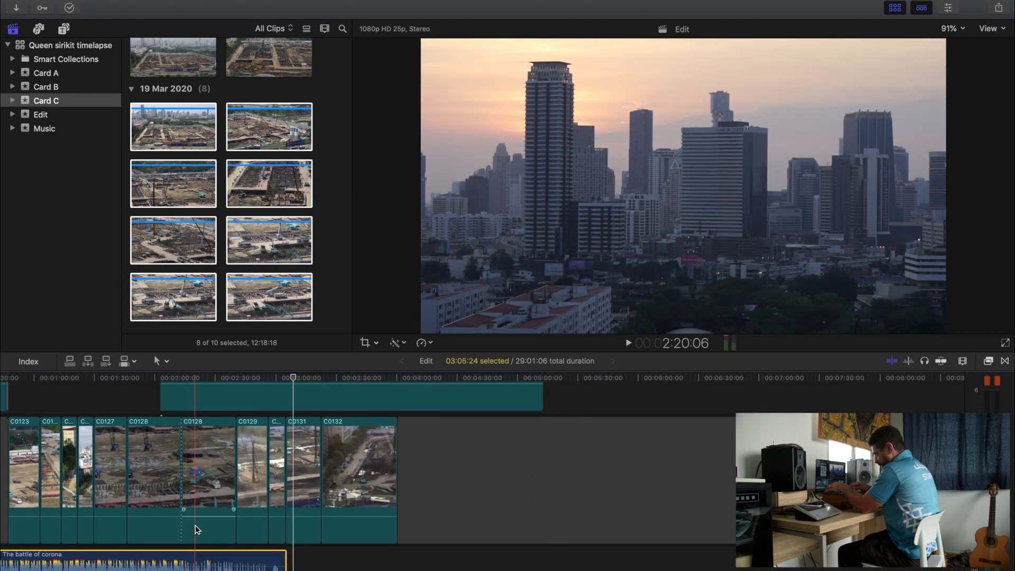
scroll(195, 525, "up", 3)
scroll(195, 524, "left", 1)
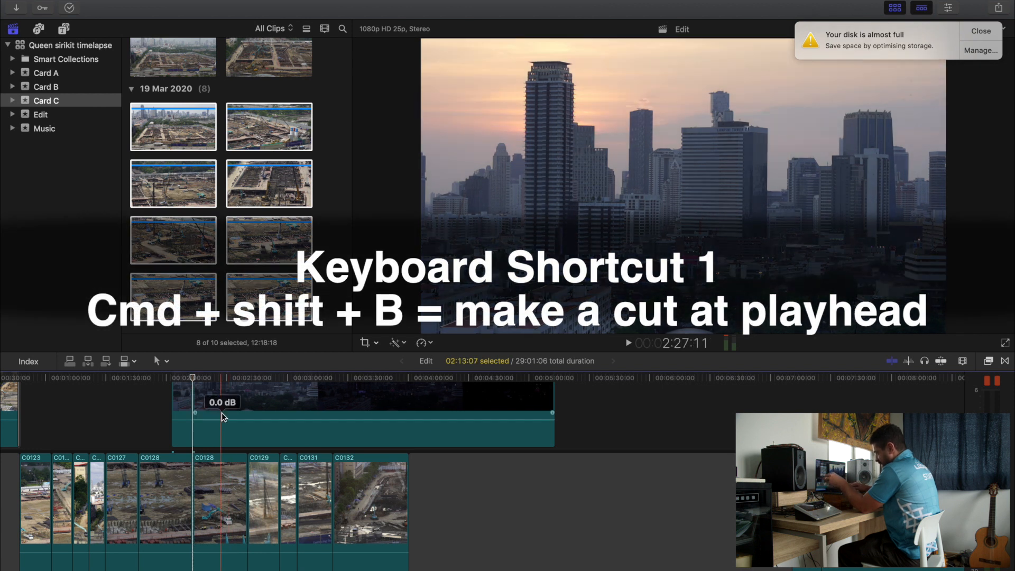
- Undo the relocation of clip C0133 and the cut in clip C0128
left_click(227, 379)
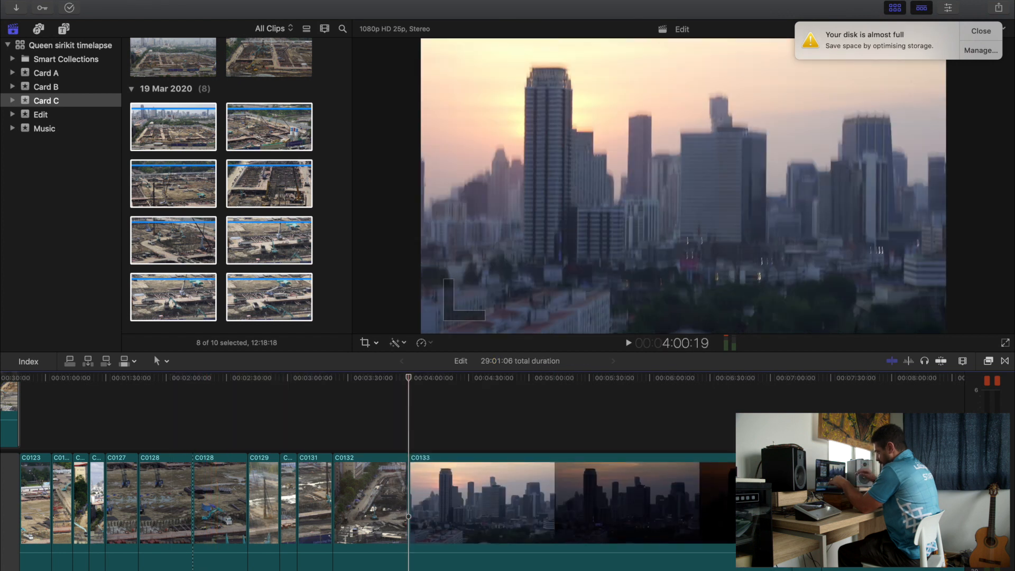
key("super+z")
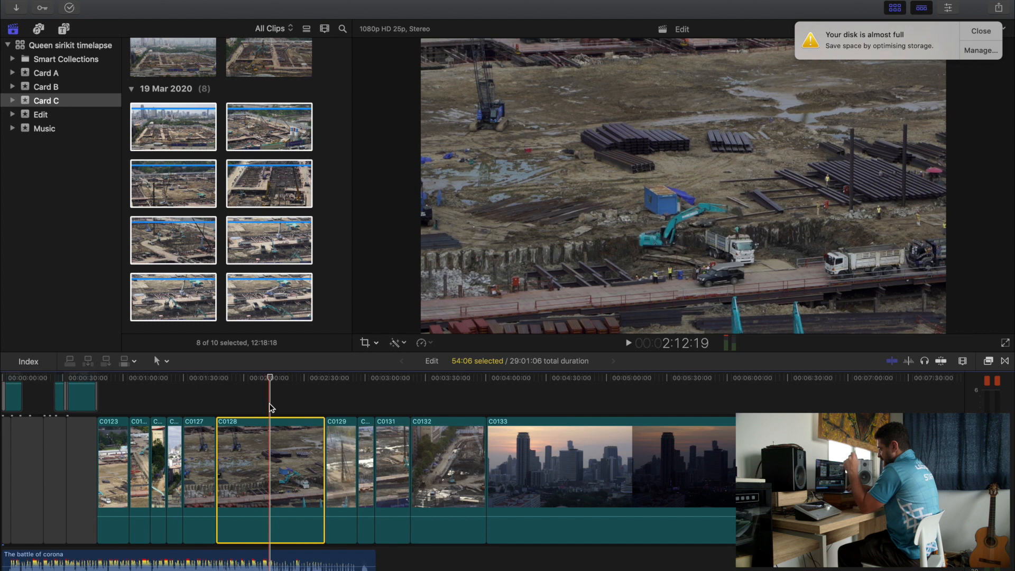
- Using the luma waveform, adjust clip C0128's exposure to 45% highlights, 23% midtones and -9% shadows in Color Board 1
left_click(269, 405)
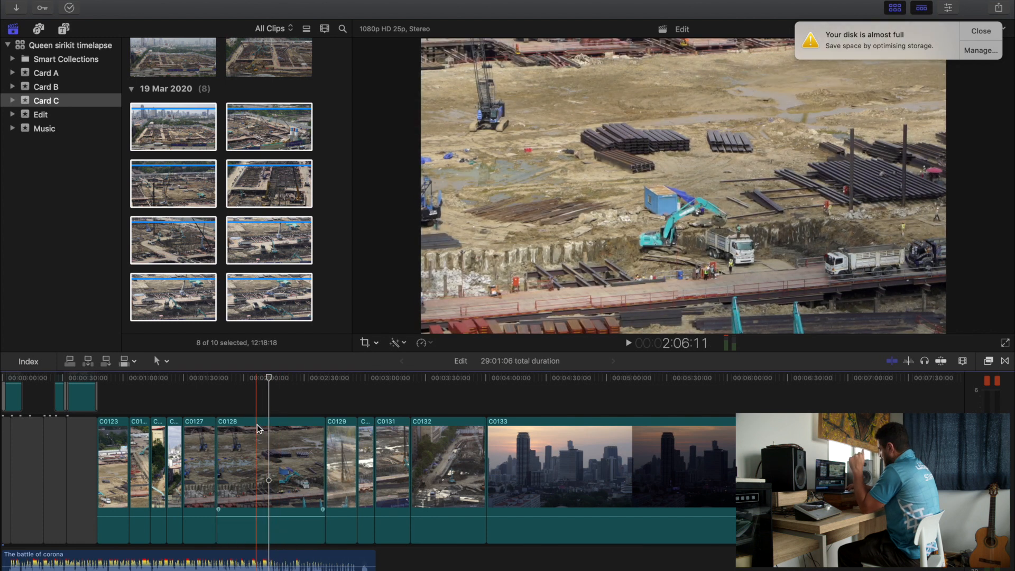
left_click(278, 429)
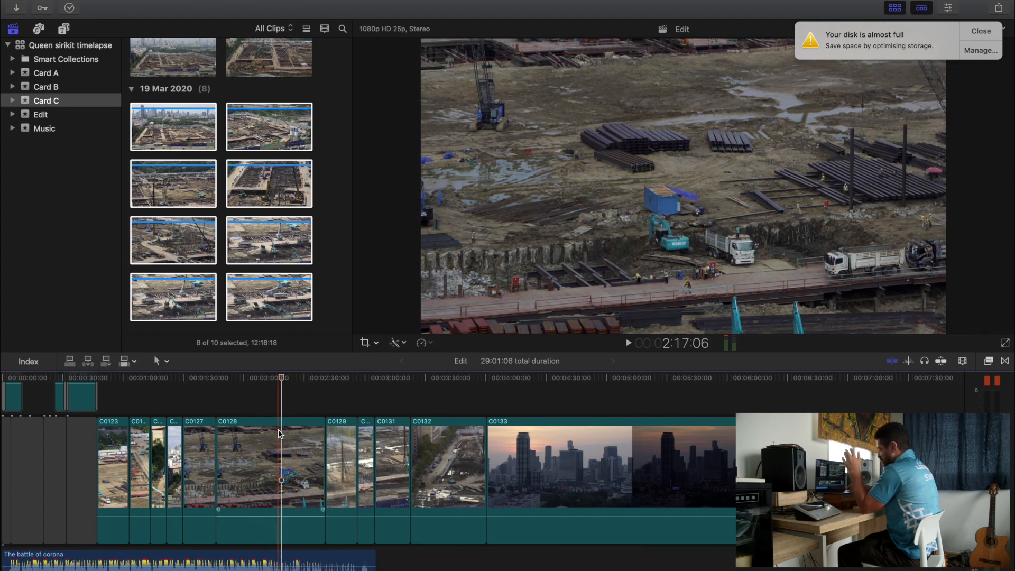
left_click(273, 407)
left_click(275, 422)
key("super+6")
left_click(988, 30)
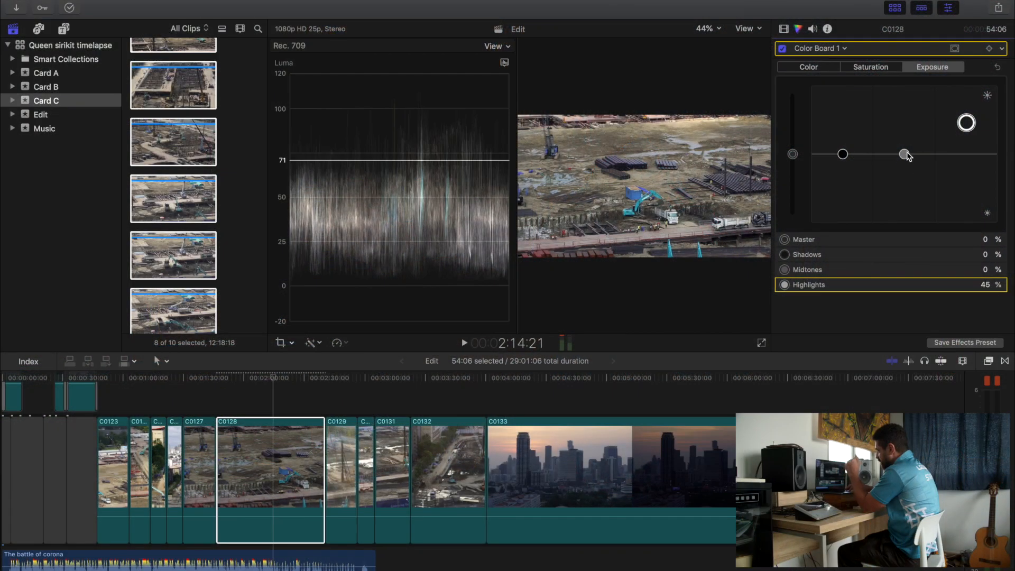
left_click_drag(906, 154, 907, 138)
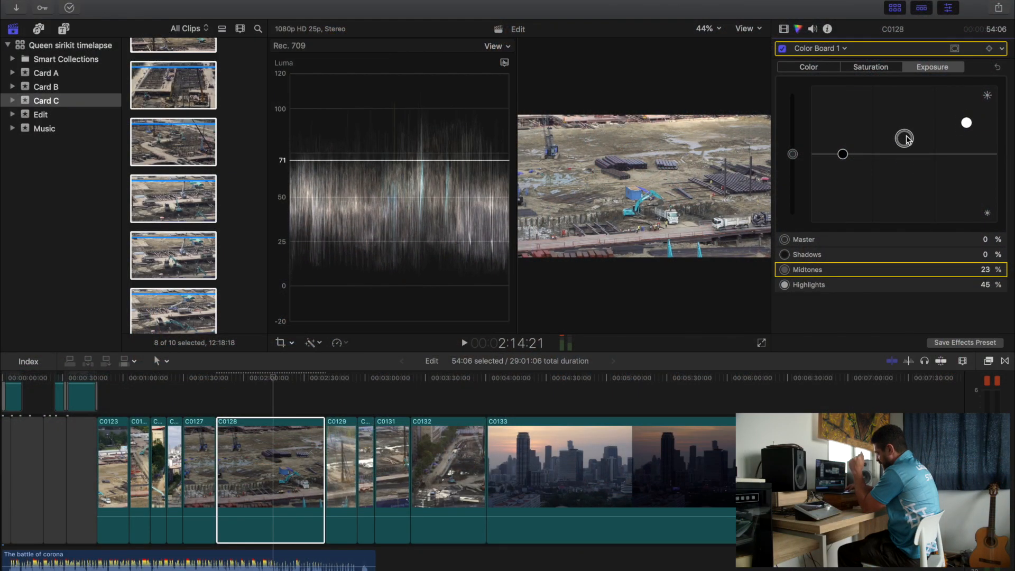
left_click_drag(843, 157, 842, 161)
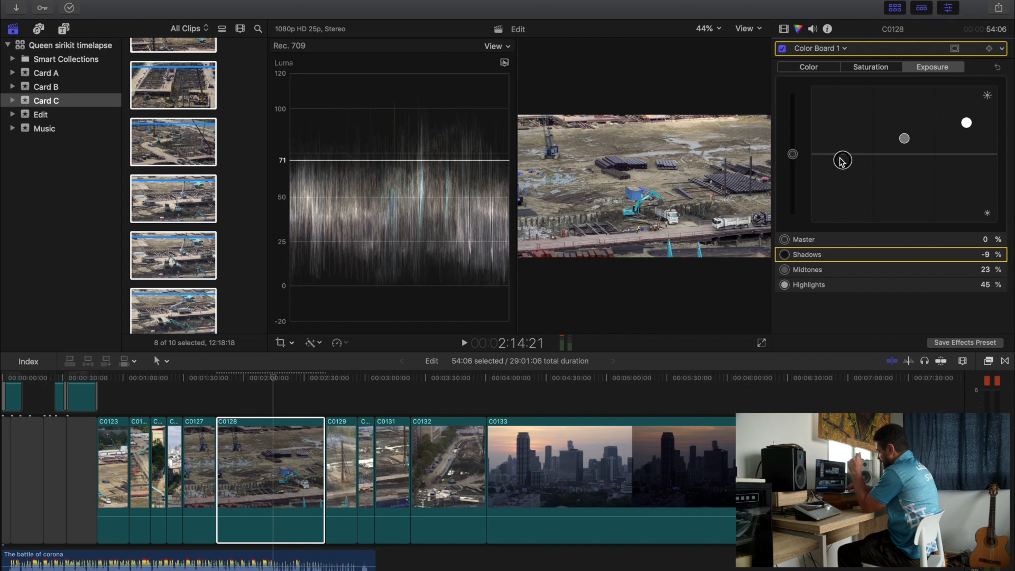
- Hide the video scopes and switch Color Board 1 off and on to compare clip C0128 before and after
key("super+7")
key("super+4")
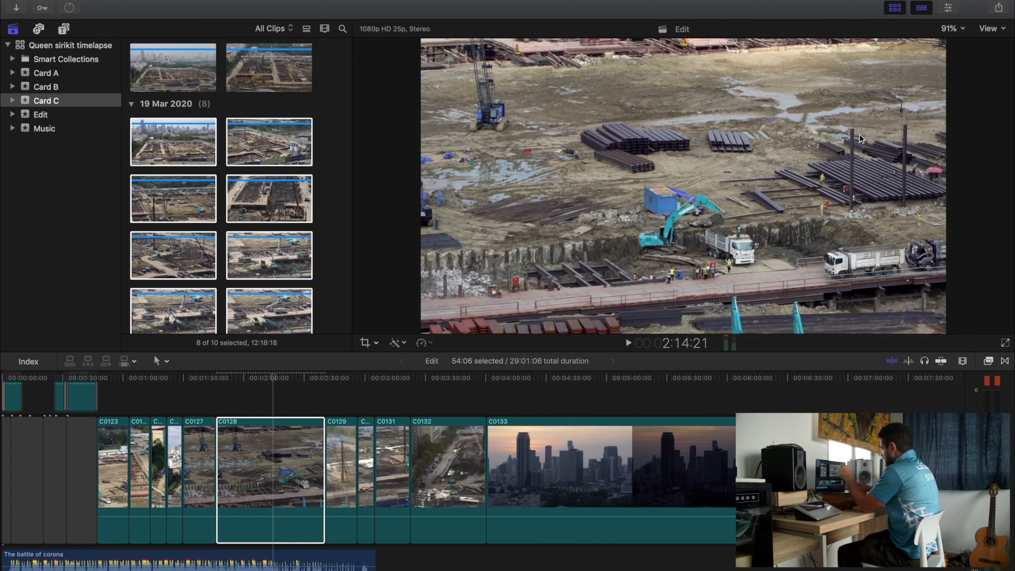
key("super+4")
left_click(783, 49)
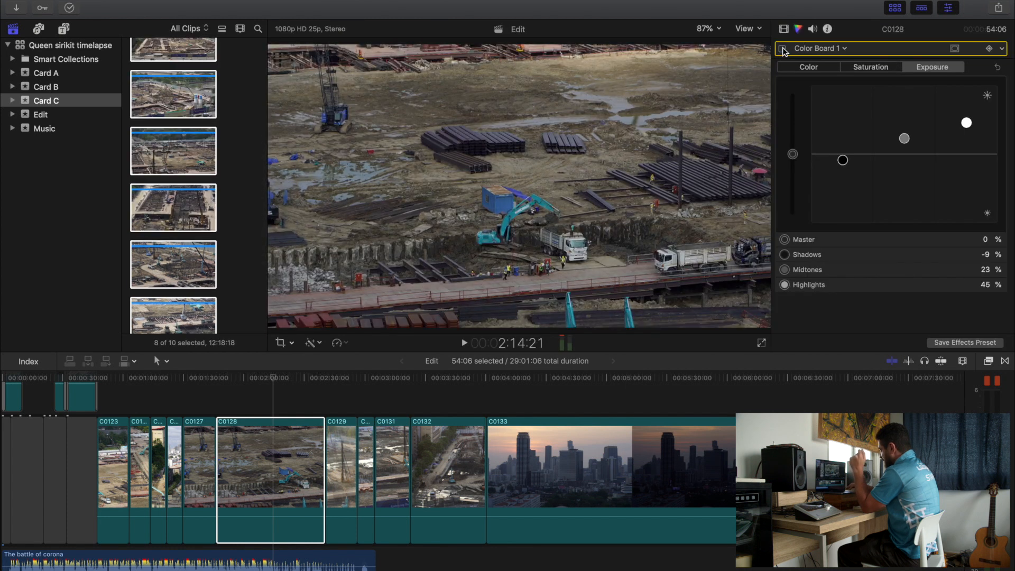
left_click(783, 49)
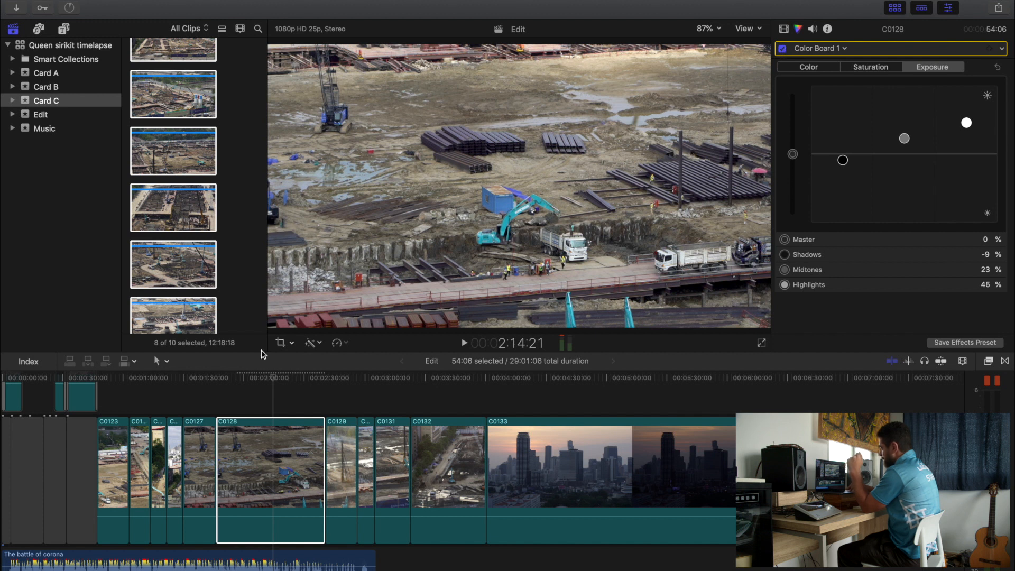
- Copy clip C0128's Color Board 1 effect onto clip C0127 with Paste Attributes and compare it off and on
left_click(199, 411)
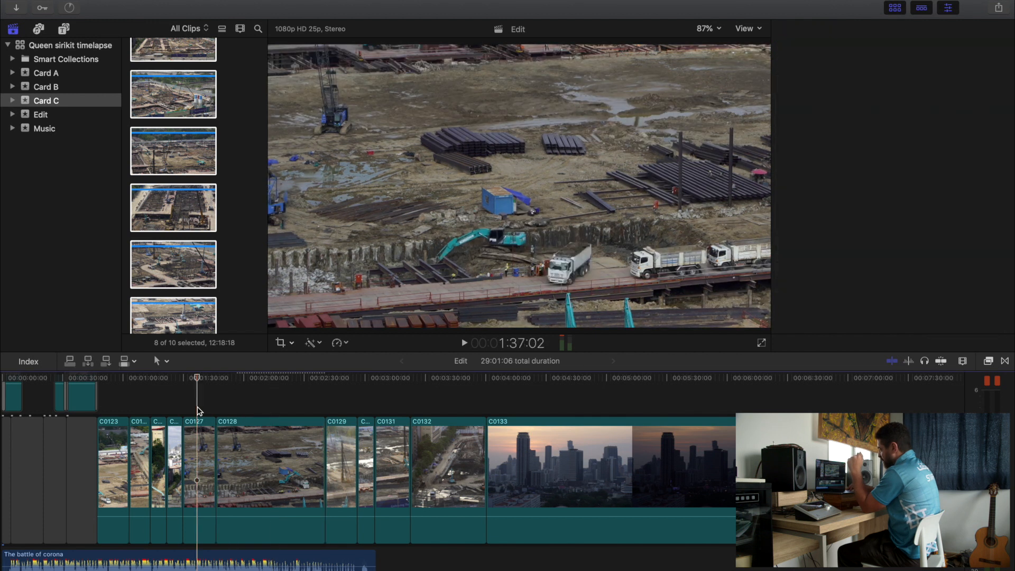
left_click(236, 427)
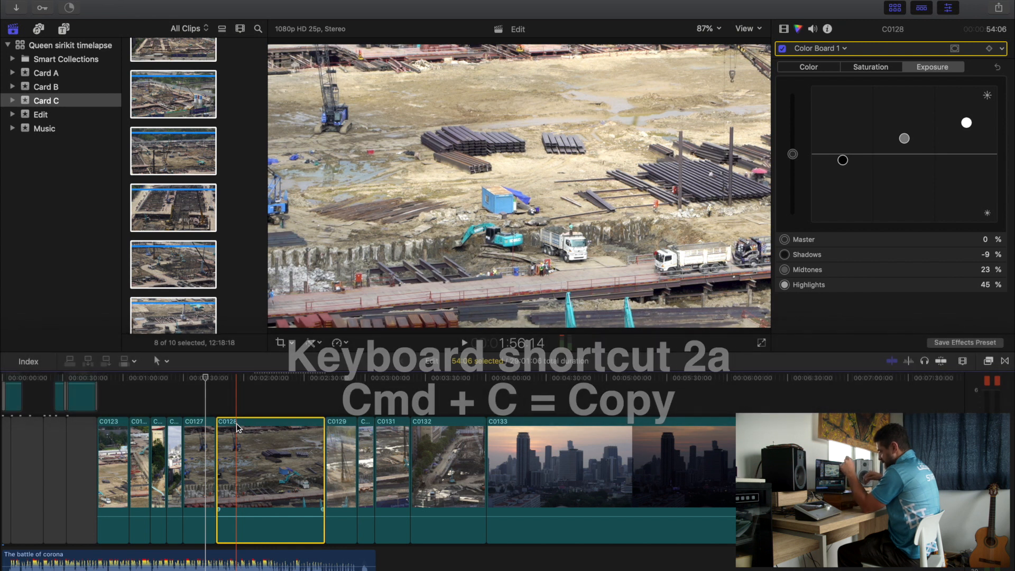
left_click(200, 433)
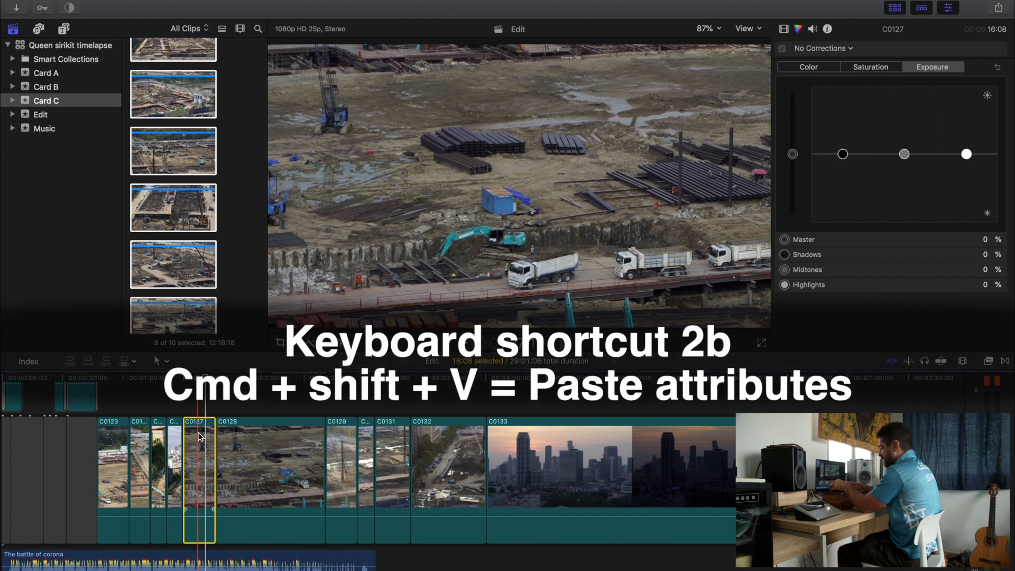
key("super+shift+v")
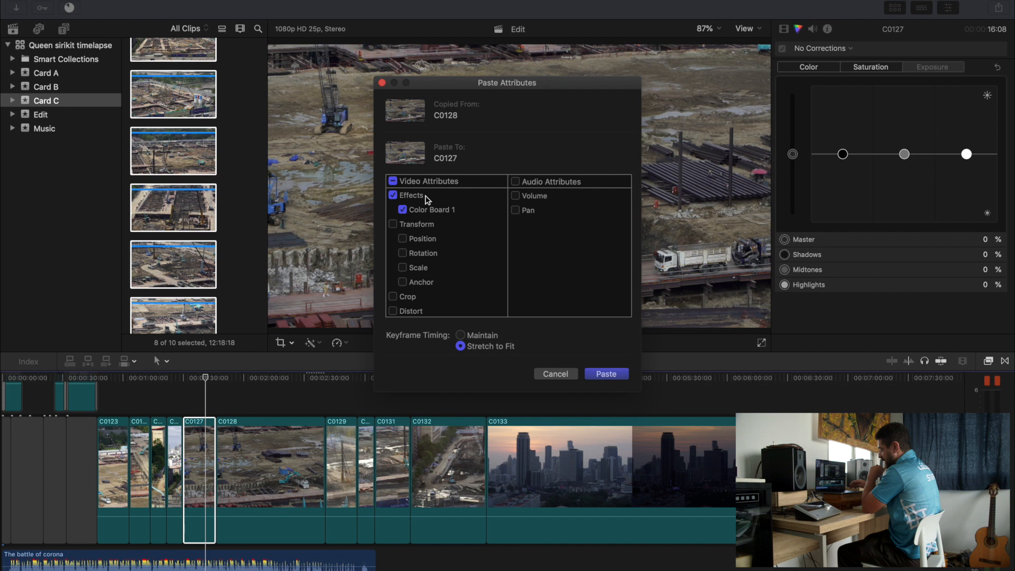
key("Return")
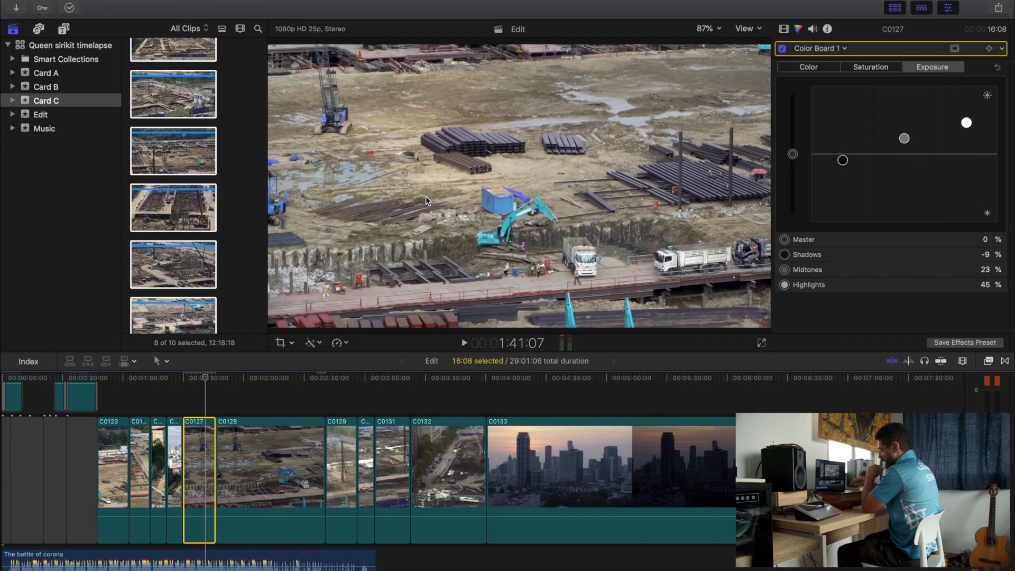
left_click(782, 49)
left_click(781, 49)
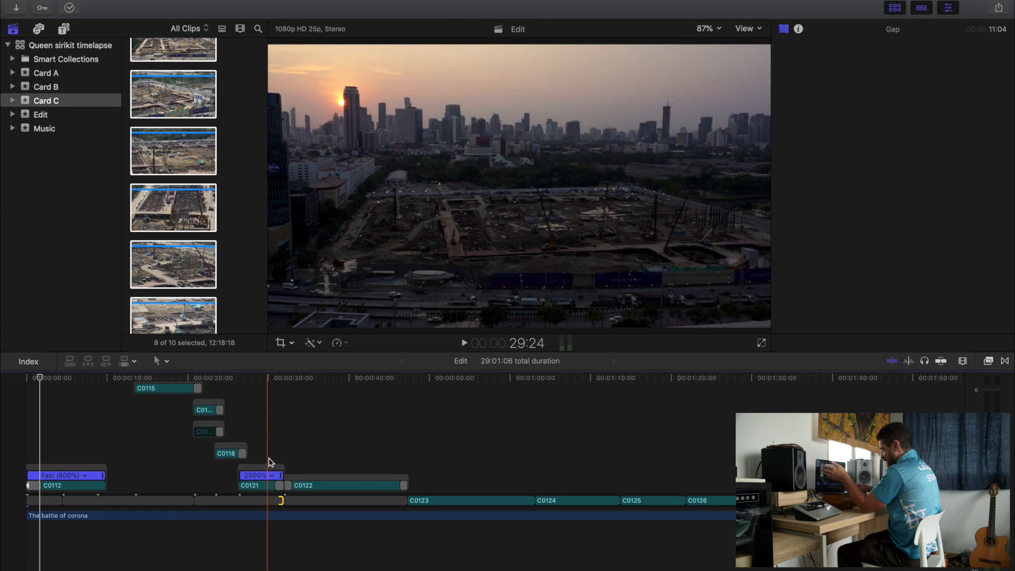
- Play the timeline through the dissolve between clips C0121 and C0122
key("super+equal")
key("super+equal")
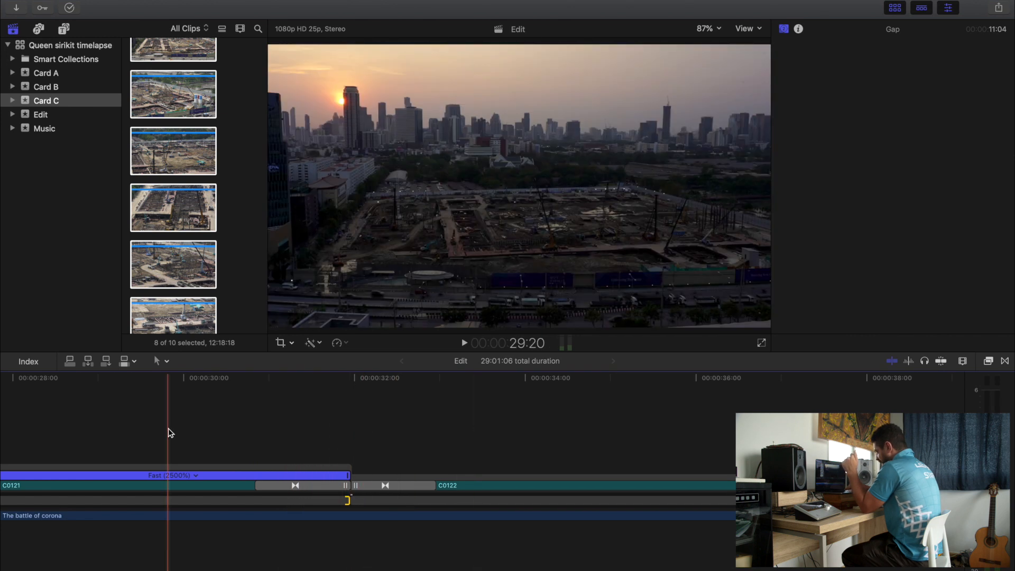
key("space")
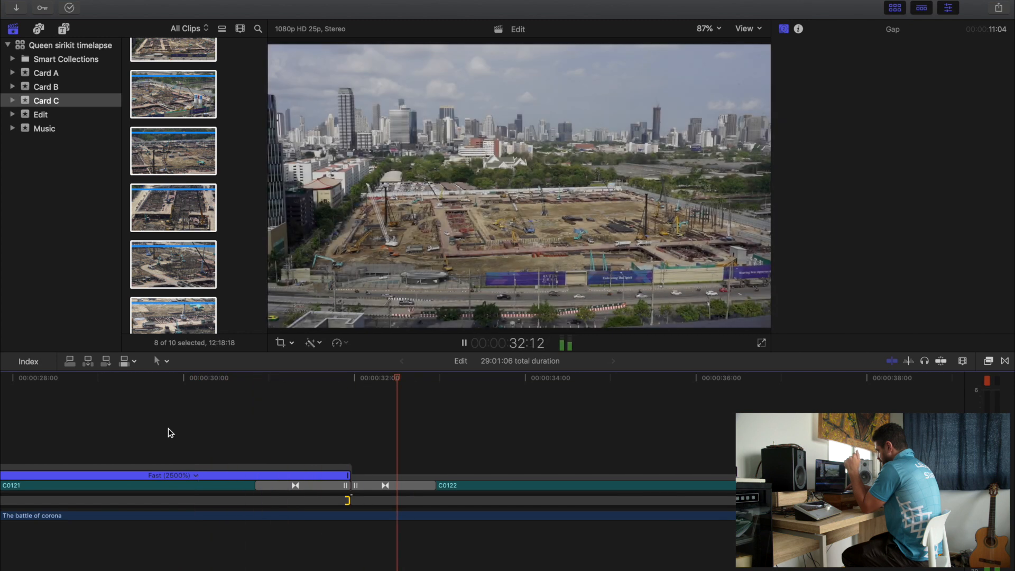
key("space")
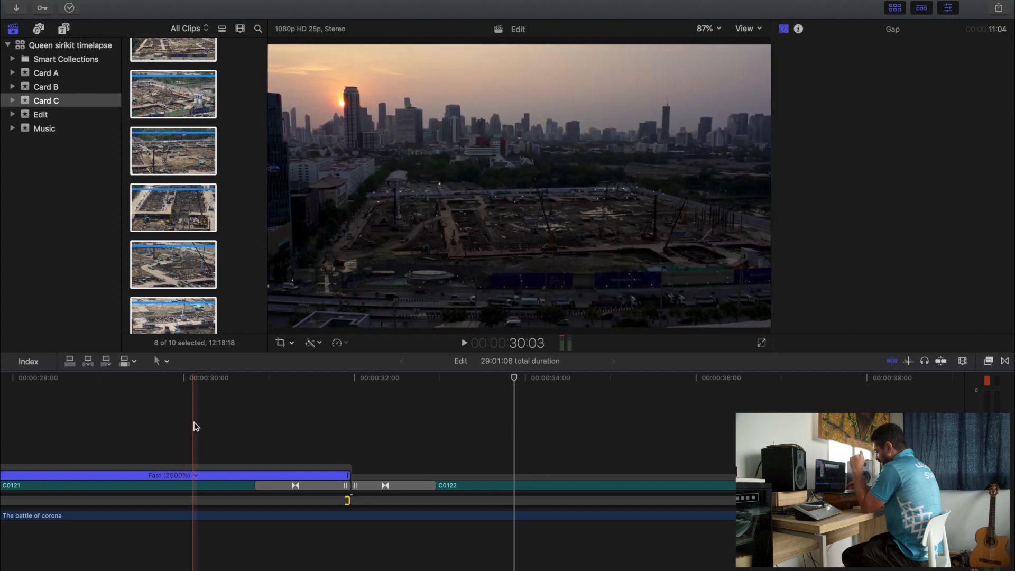
- Place the playhead near the boundary of clips C0121 and C0122 and select the start edge of the gap under C0122
left_click(369, 433)
key("Up")
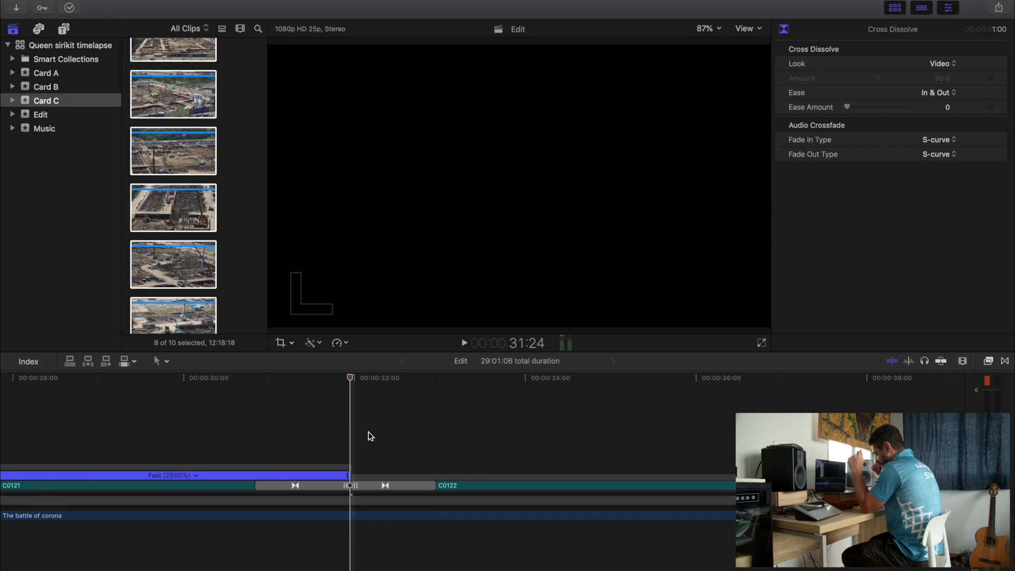
left_click(369, 434)
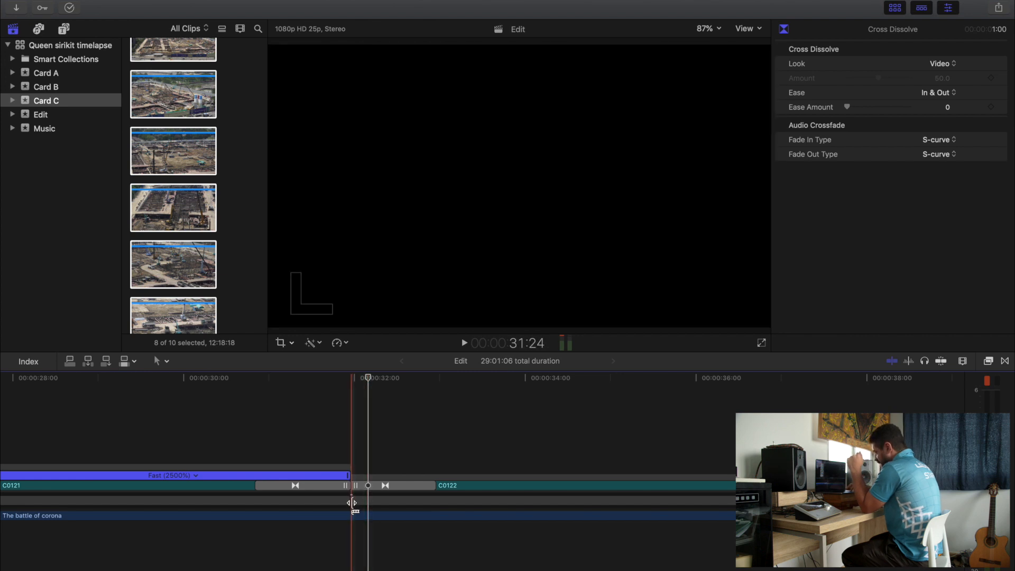
key("super+equal")
key("super+equal")
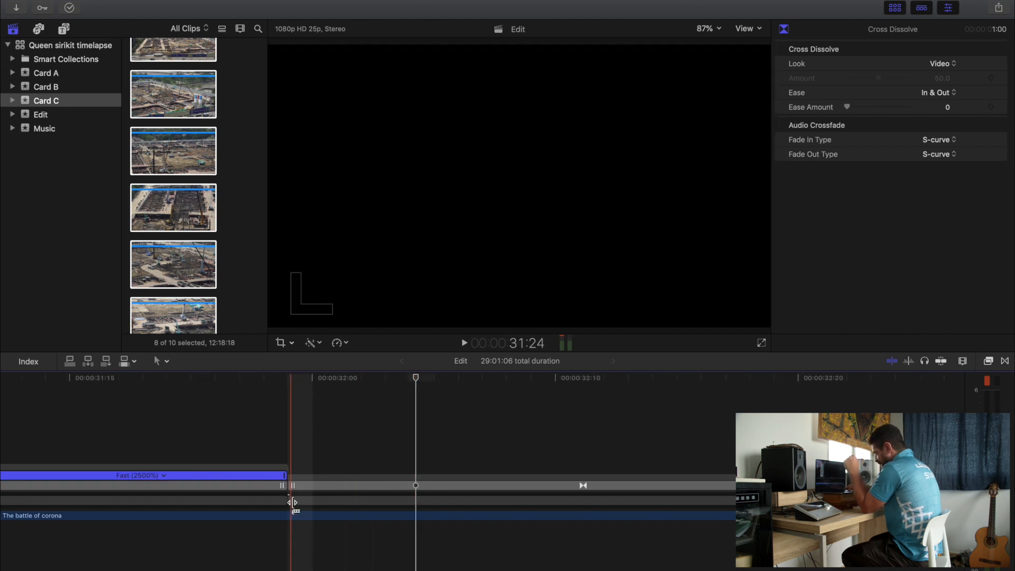
left_click(293, 502)
key("super+minus")
key("super+minus")
key("super+minus")
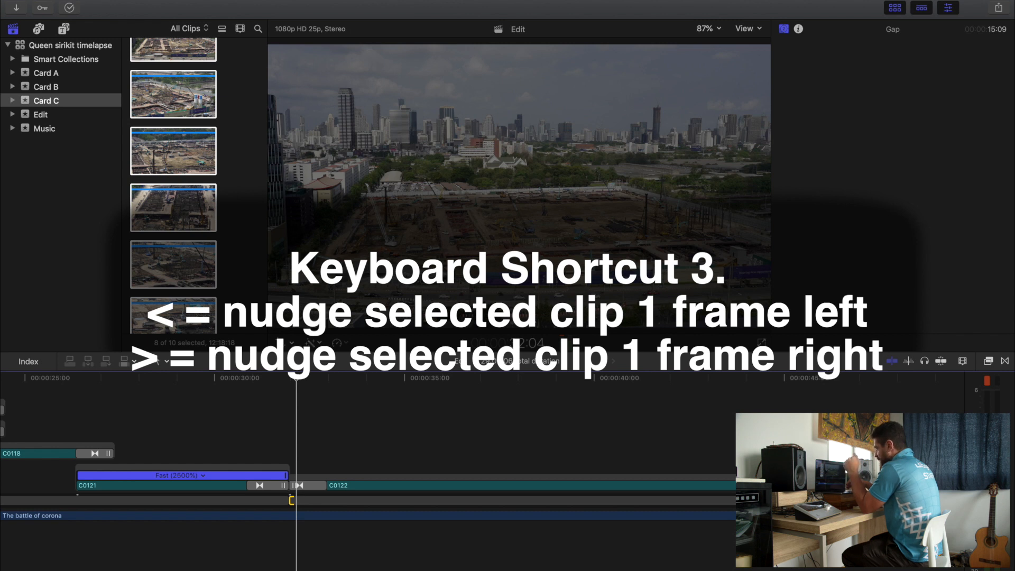
- Trim the end of the gap under clip C0121 to a duration of 11:02 and play the transition into C0122
key("Up")
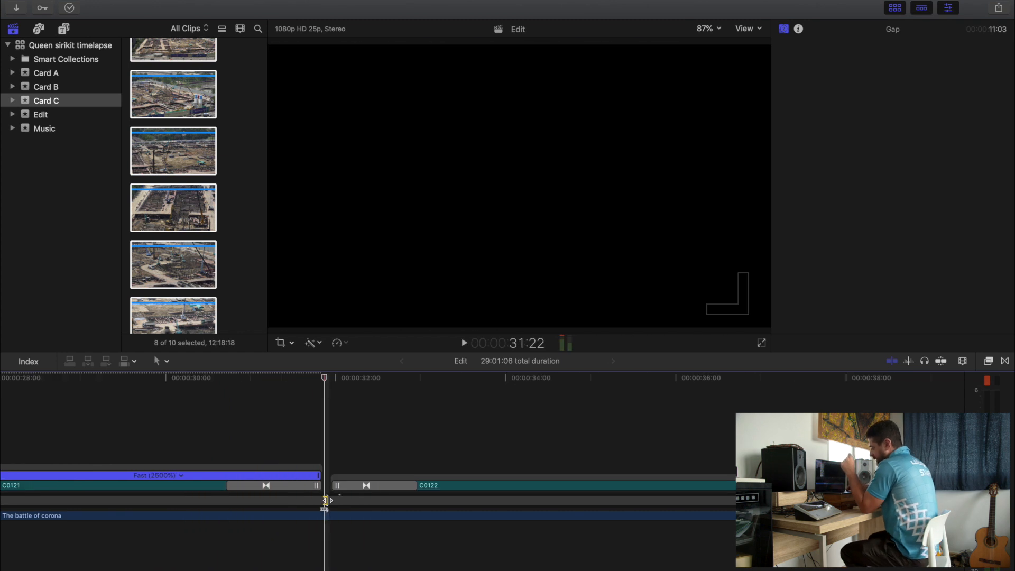
left_click_drag(326, 501, 322, 501)
key("super+minus")
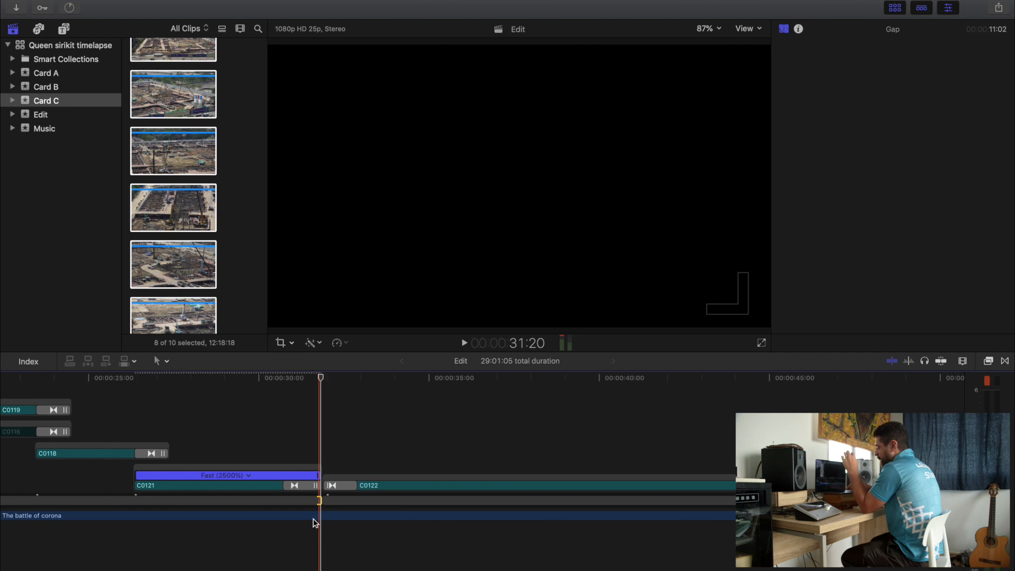
key("space")
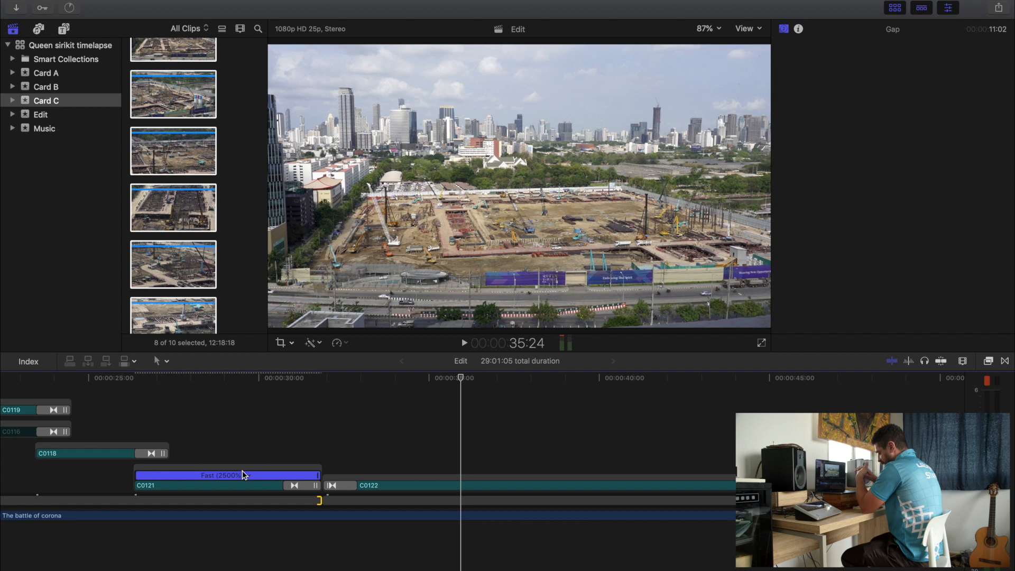
- Cut clip C0133 at about 4:33:21 and lift the section following the cut to a connected position after clip C0122
key("super+minus")
key("super+minus")
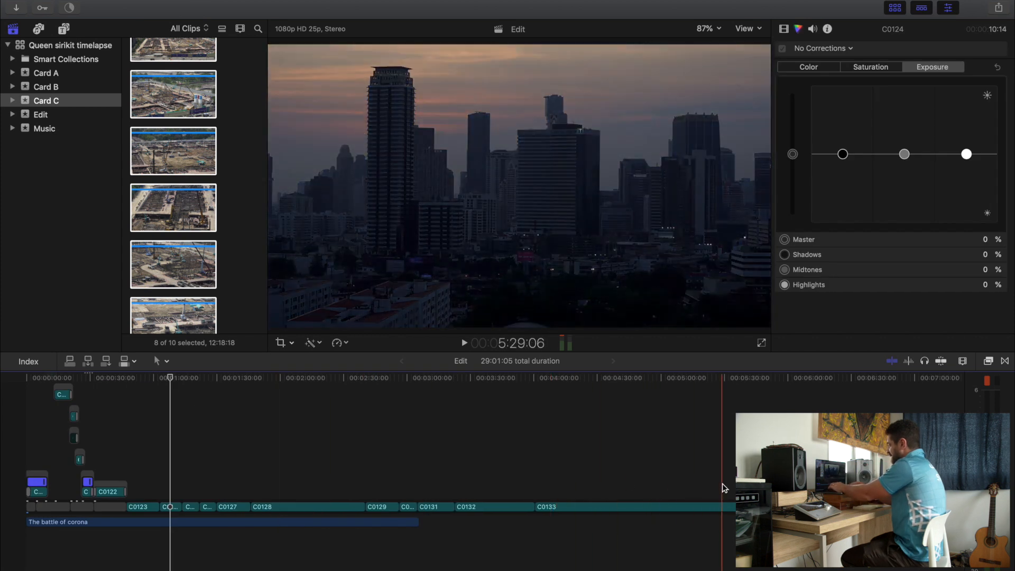
scroll(722, 483, "right", 3)
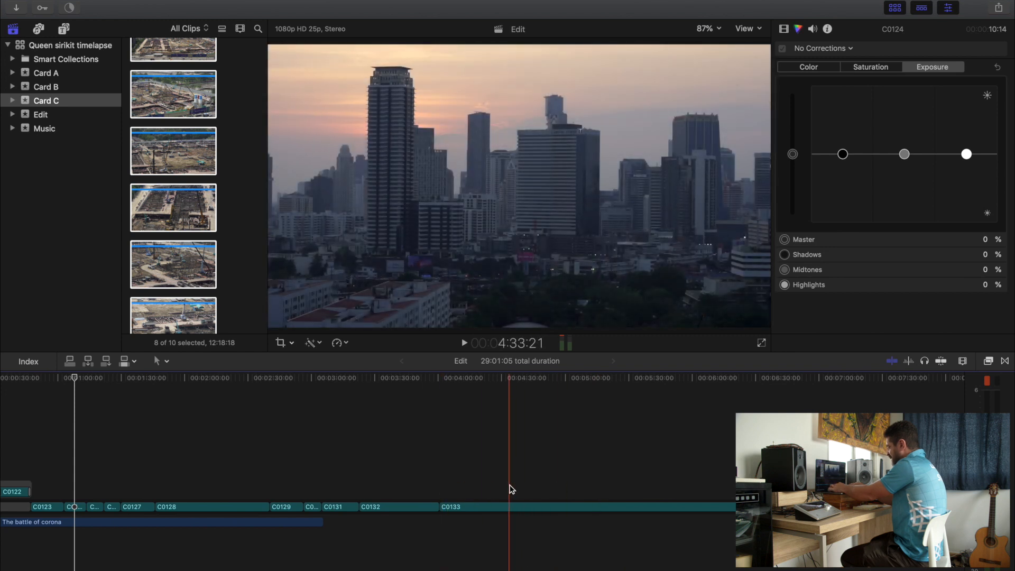
key("super+shift+b")
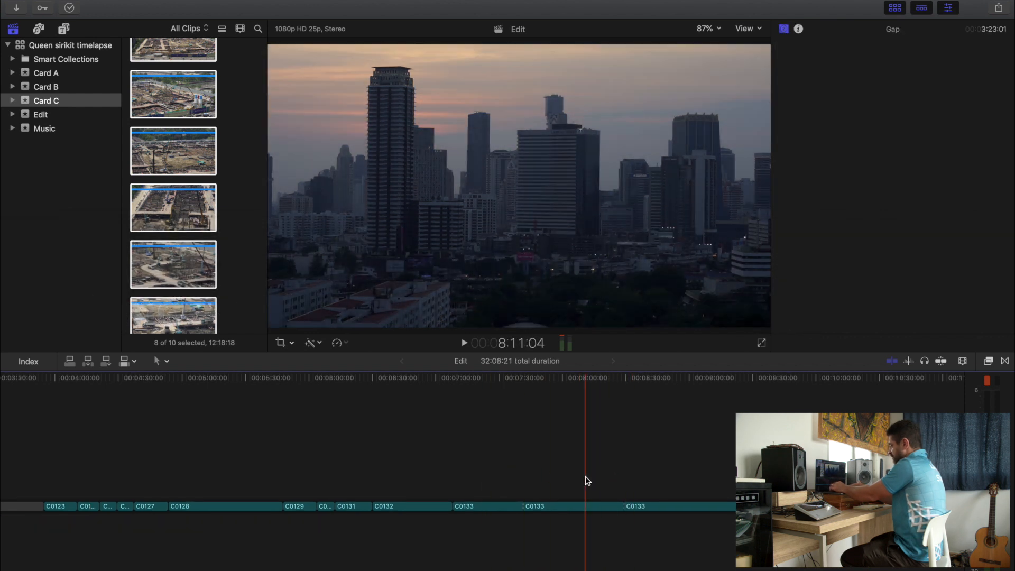
left_click(554, 506)
key("super+alt+Up")
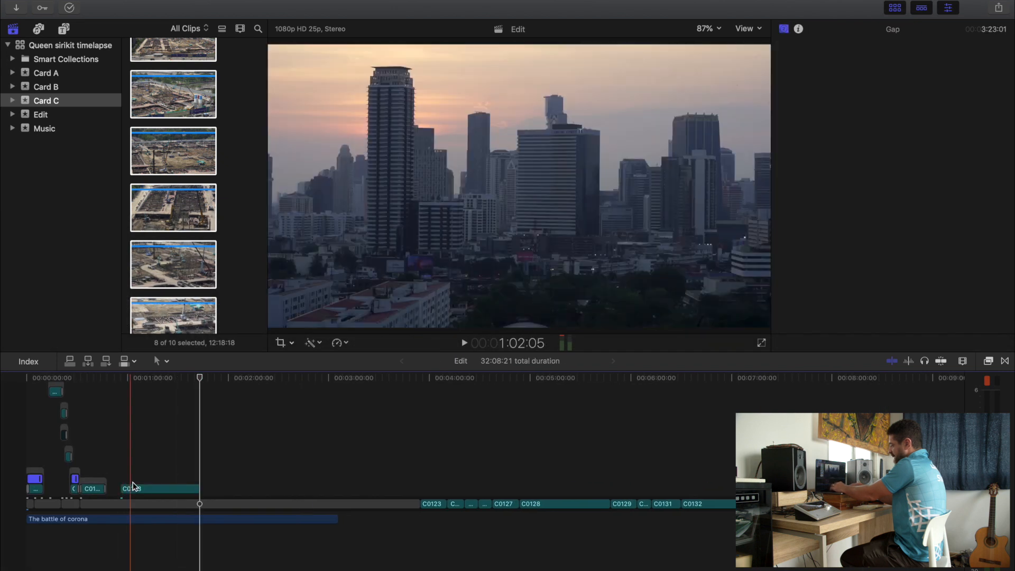
- Move connected clip C0133 earlier on the timeline so its start overlaps the end of clip C0122
key("super+equal")
key("super+equal")
left_click_drag(189, 489, 139, 493)
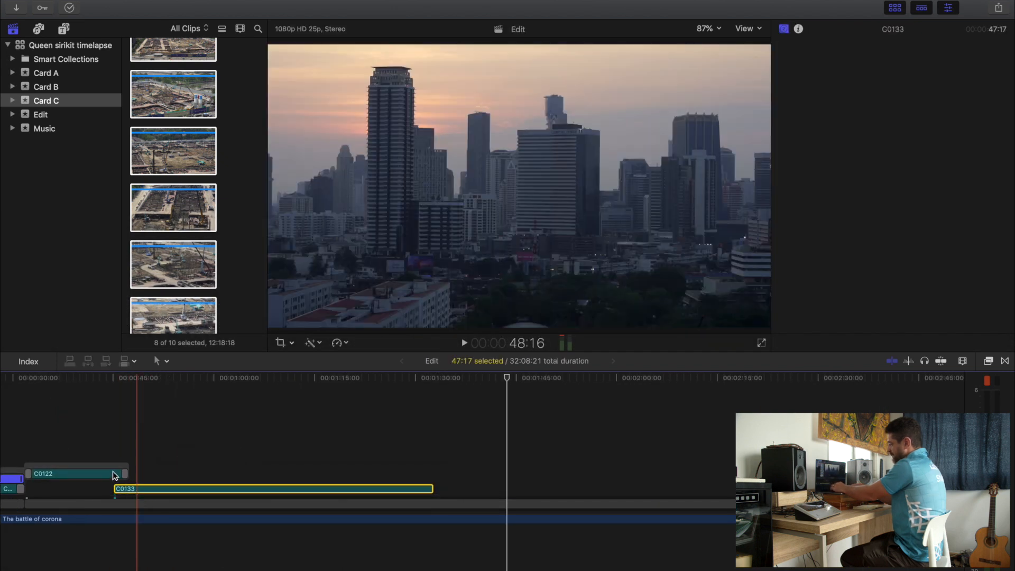
- Add a transition to the end edge of clip C0119 and play the dissolve into clip C0118
key("super+minus")
key("super+minus")
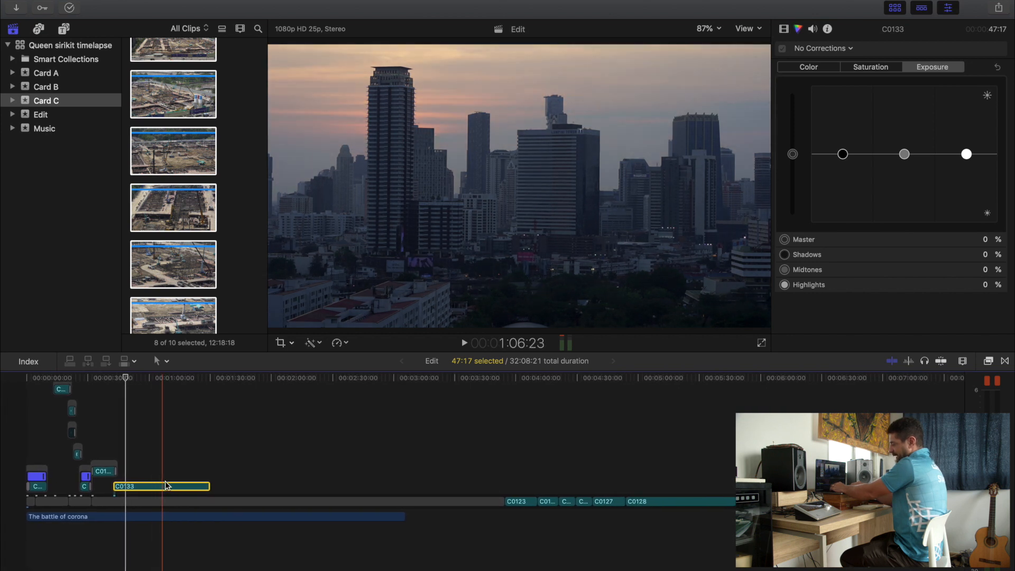
key("super+equal")
key("super+equal")
key("super+equal")
key("super+equal")
key("super+equal")
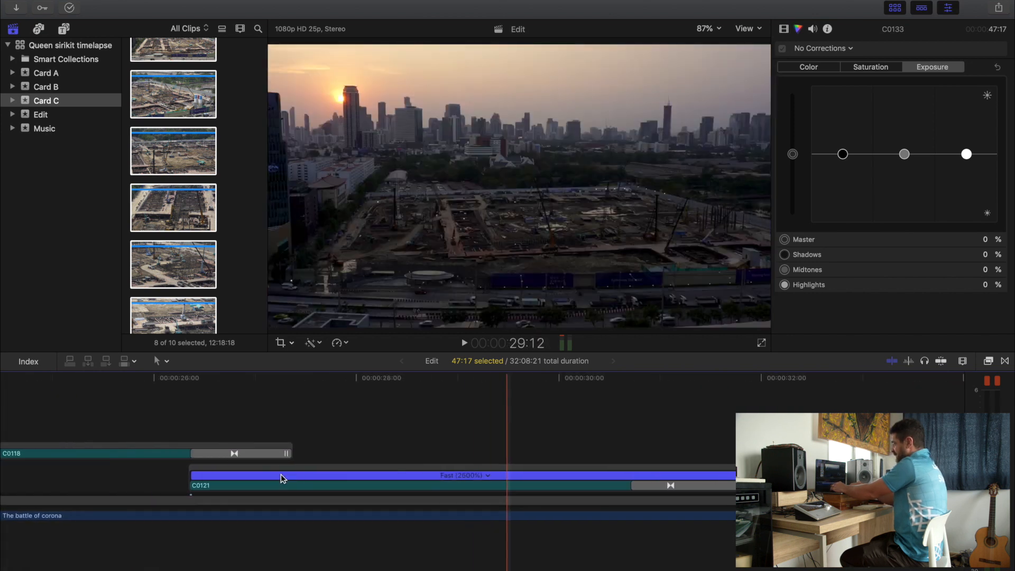
key("super+minus")
scroll(343, 473, "right", 1)
key("super+minus")
key("super+minus")
key("super+minus")
key("super+minus")
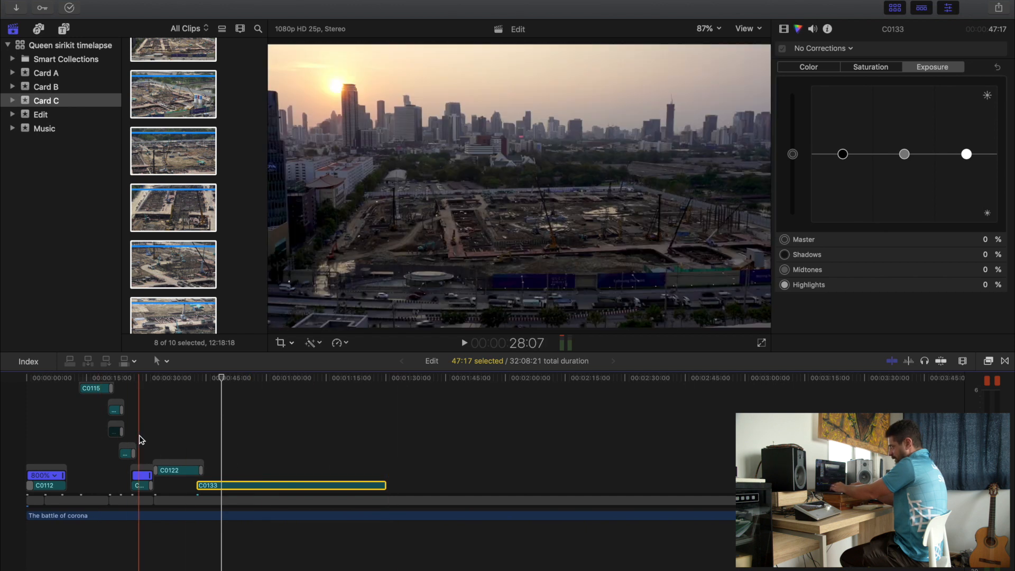
key("super+equal")
key("super+equal")
key("super+equal")
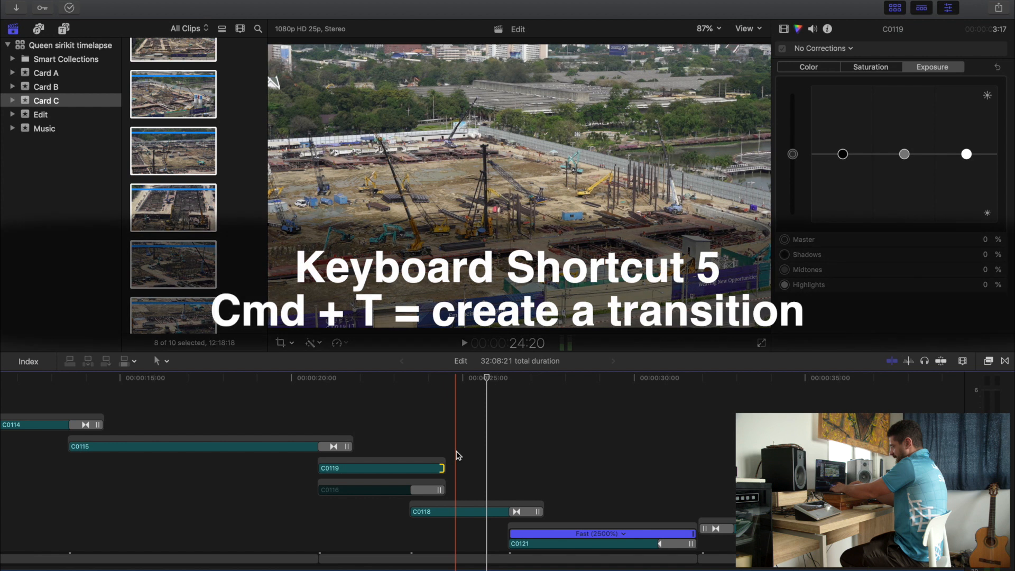
key("super+t")
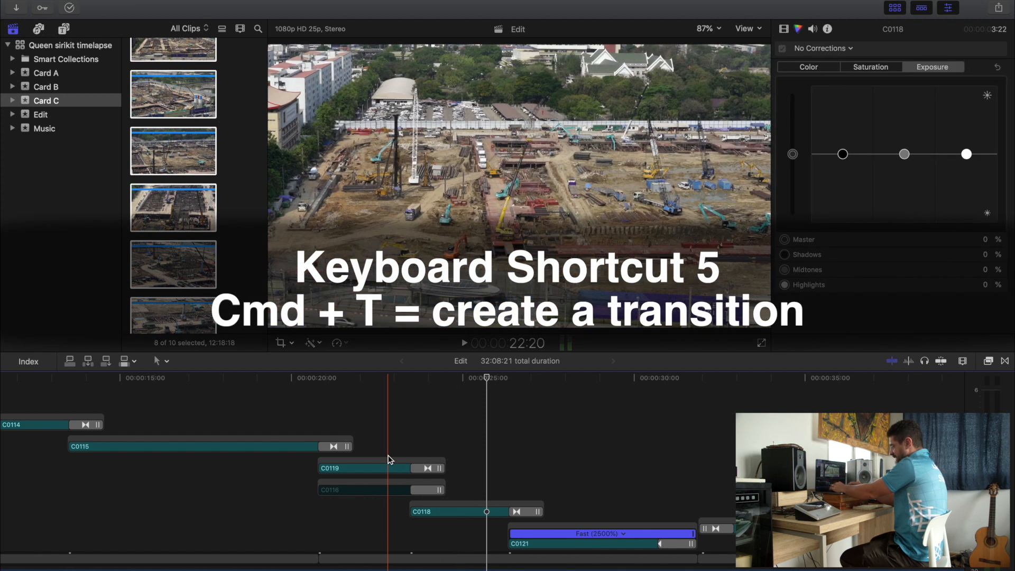
key("space")
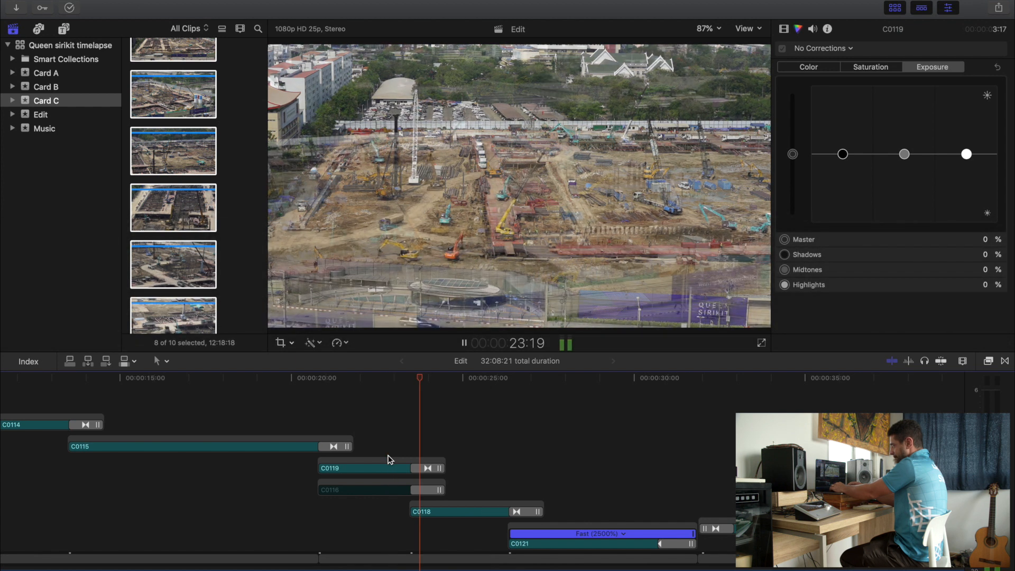